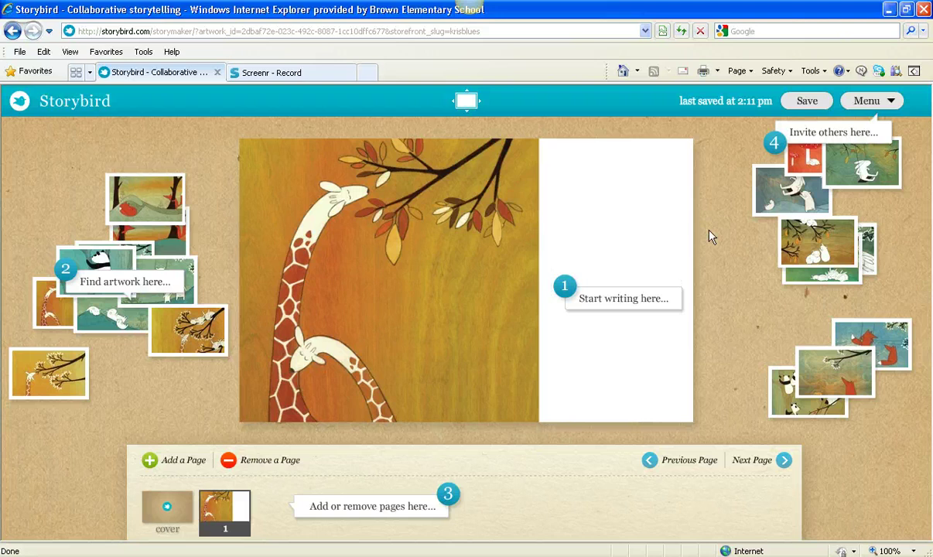
- Dismiss the editor hints and spread out the overlapping artwork thumbnails to the left of the story page
click(667, 217)
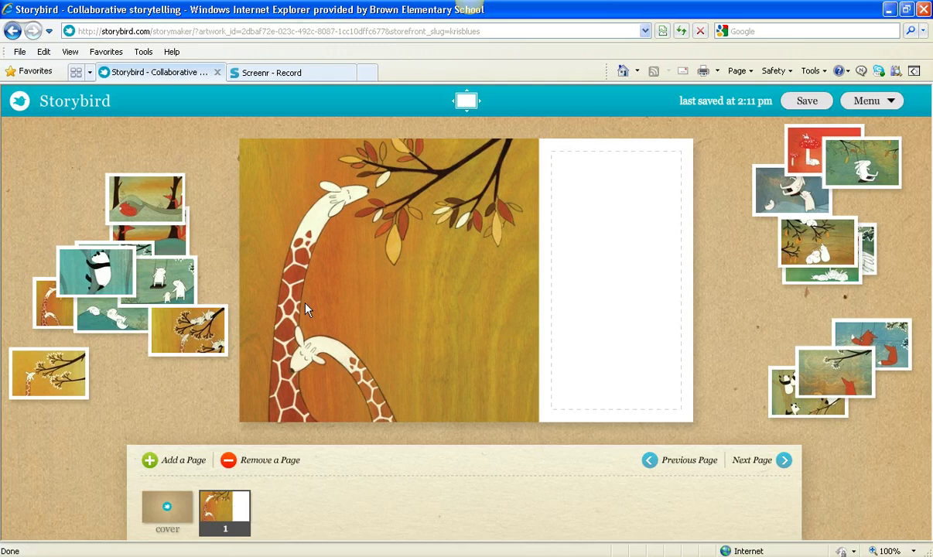
drag(182, 337, 187, 393)
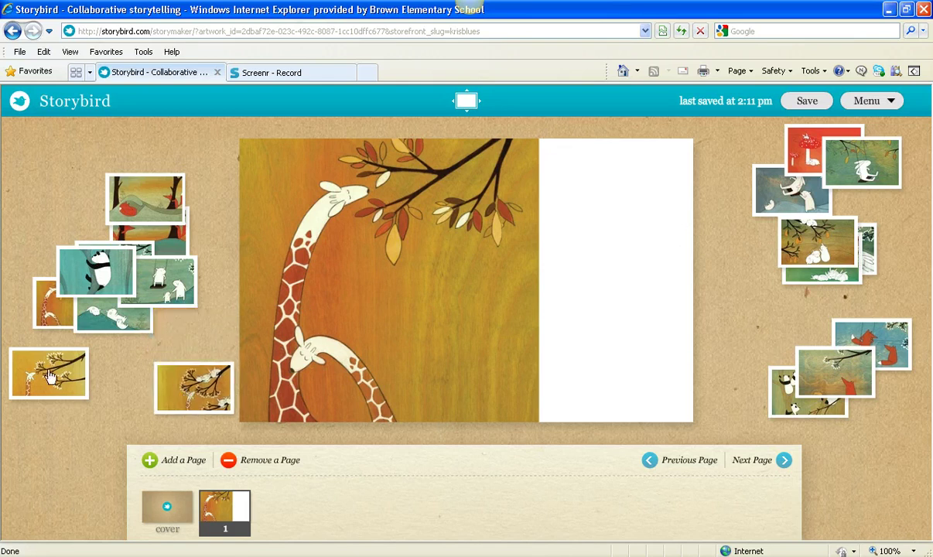
drag(38, 380, 81, 414)
drag(73, 257, 44, 147)
drag(141, 193, 159, 149)
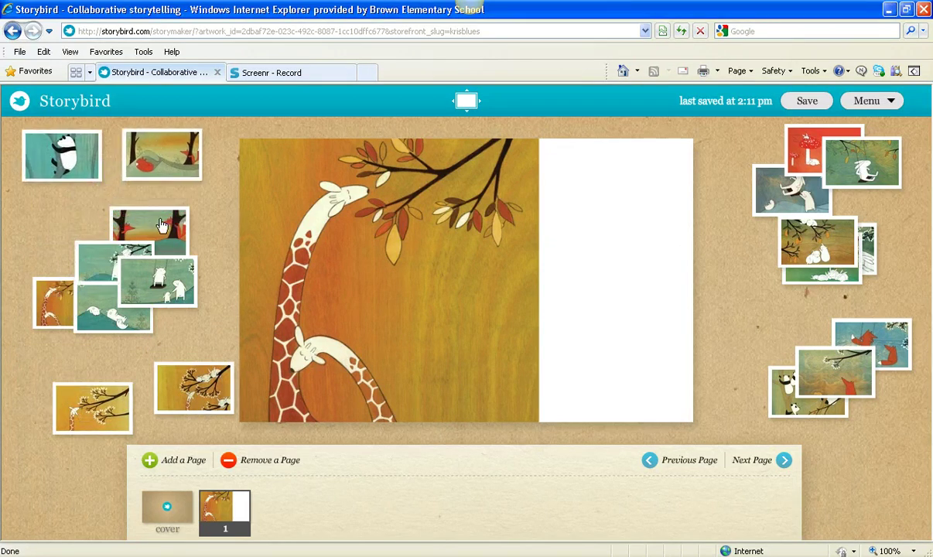
drag(152, 214, 75, 208)
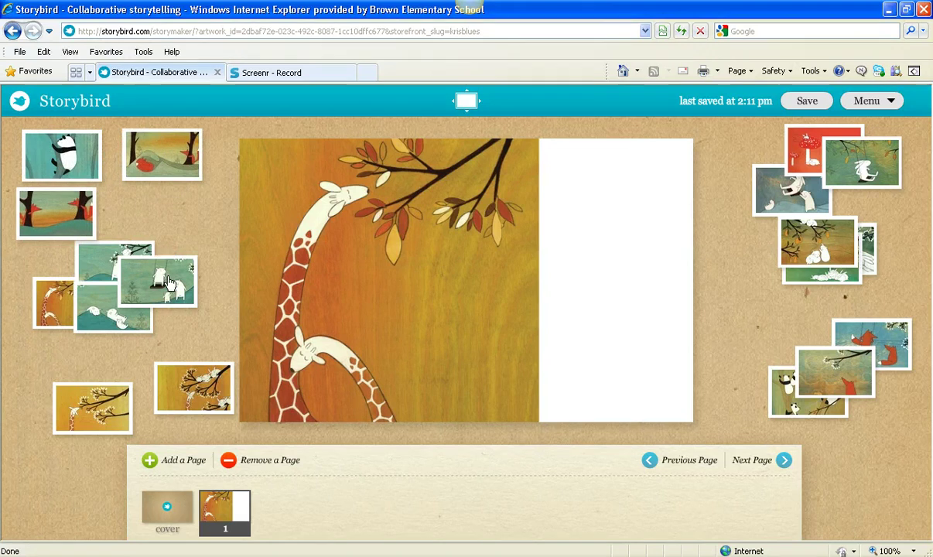
drag(155, 263, 160, 201)
drag(147, 254, 218, 266)
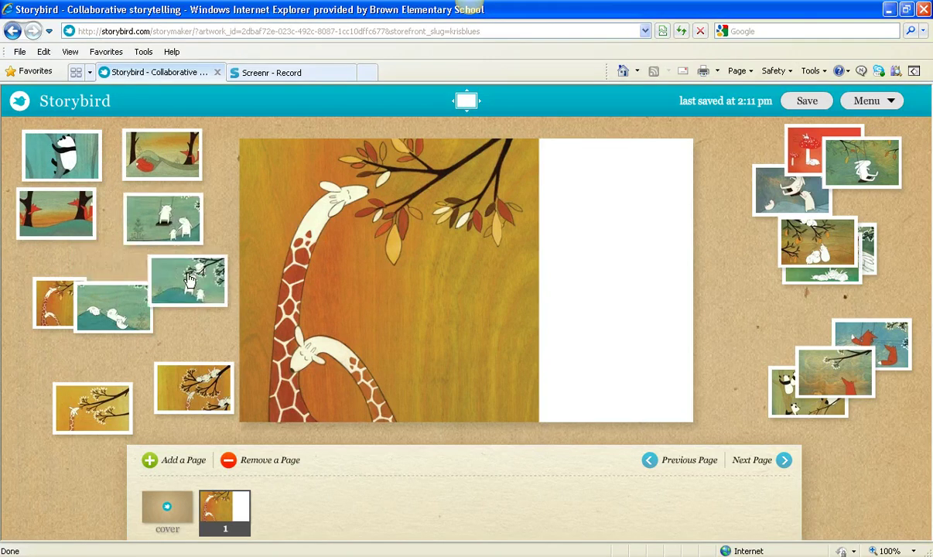
drag(121, 318, 129, 358)
drag(60, 303, 48, 280)
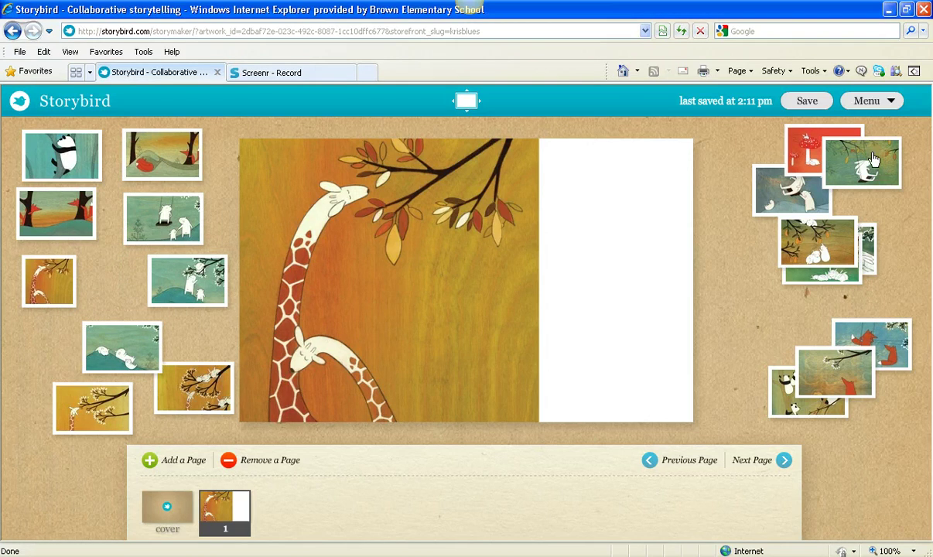
- Separate the overlapping artwork thumbnails to the right of the story page and shift the sleeping-animals picture on the left outward
drag(836, 156, 859, 136)
drag(818, 161, 830, 186)
drag(823, 261, 751, 294)
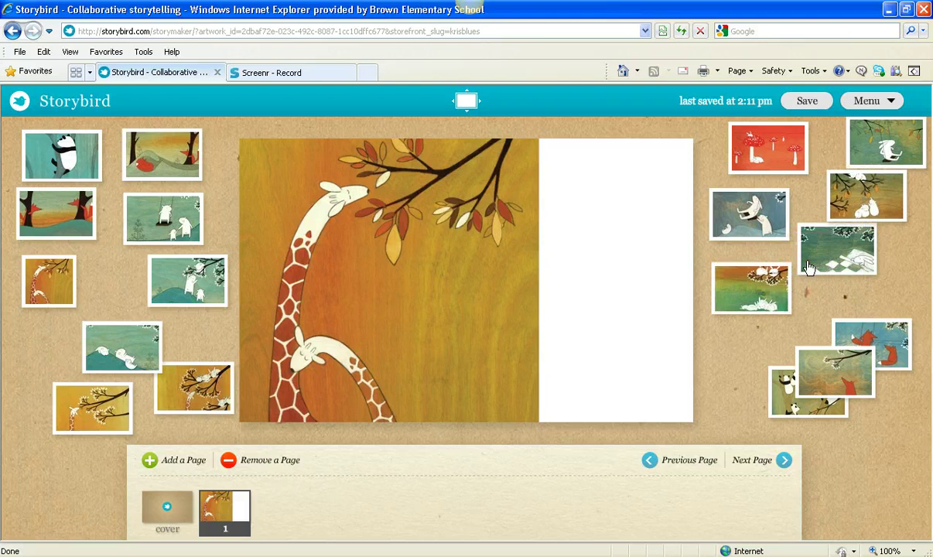
drag(818, 255, 845, 261)
drag(845, 385, 864, 427)
drag(858, 341, 861, 354)
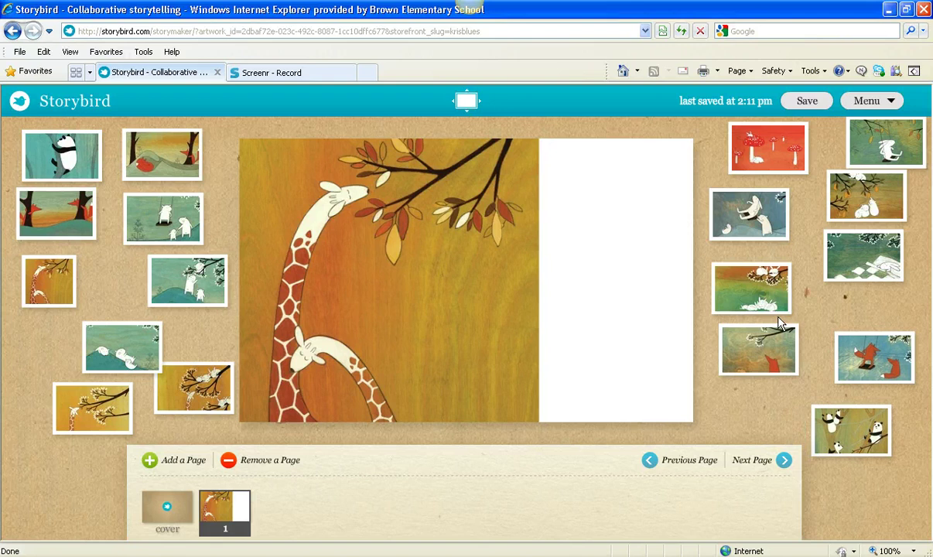
drag(118, 338, 85, 337)
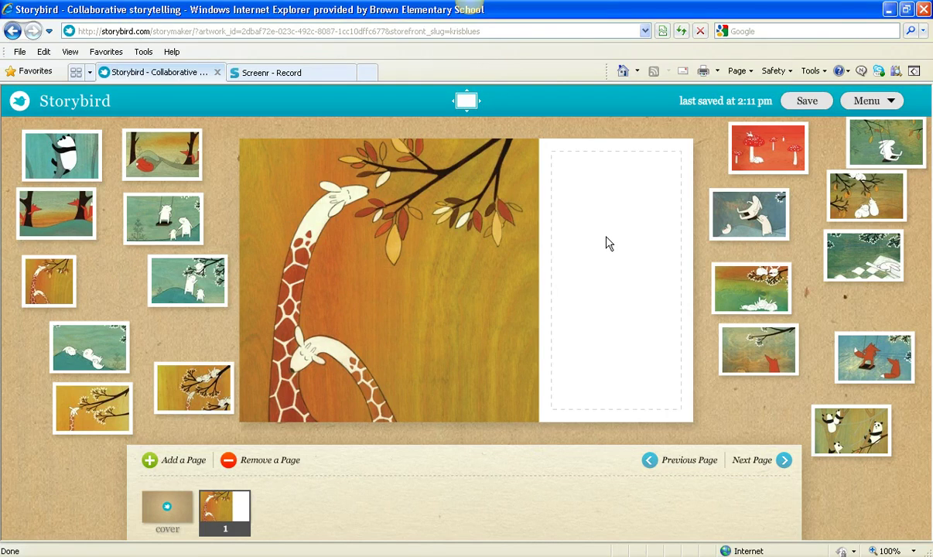
- Preview enlarged versions of the artworks on both sides of the page to find pictures for the story
mouse_move(746, 216)
mouse_move(756, 294)
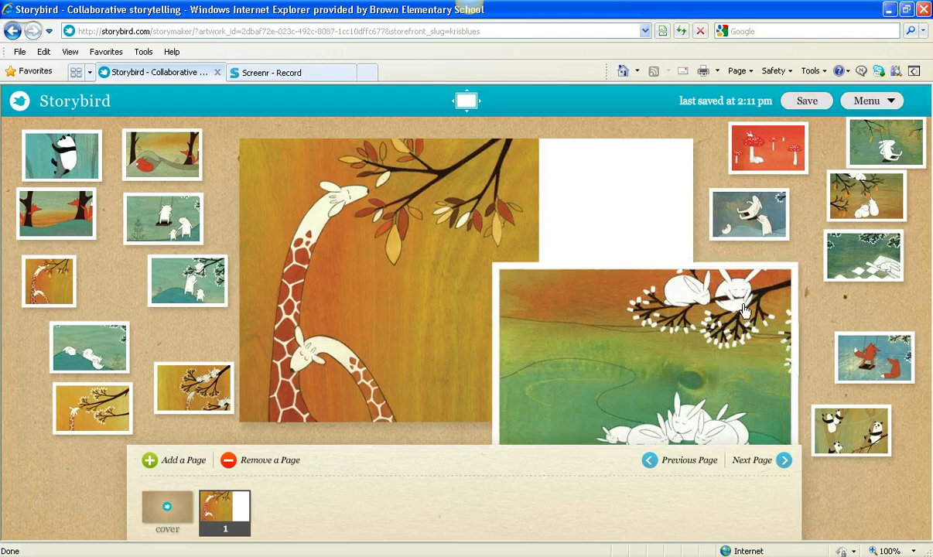
mouse_move(765, 354)
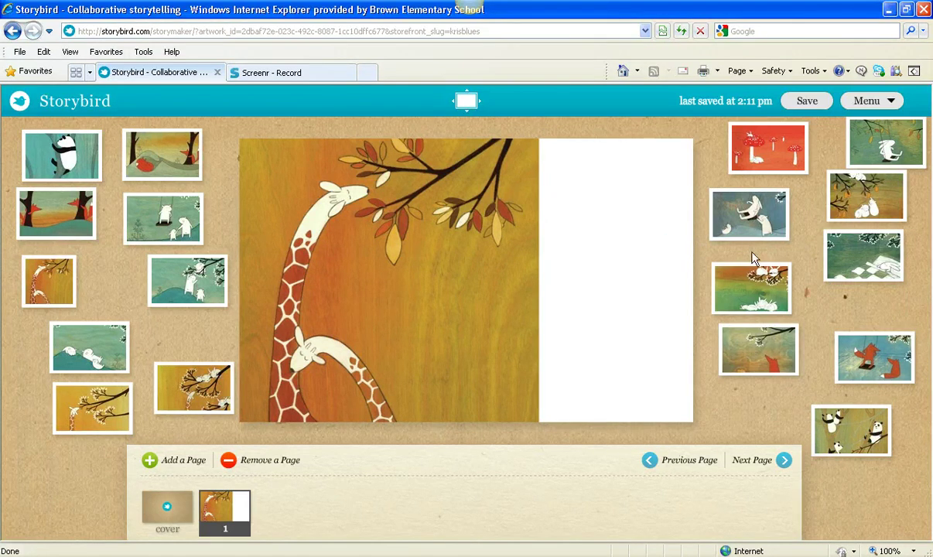
mouse_move(865, 358)
mouse_move(883, 149)
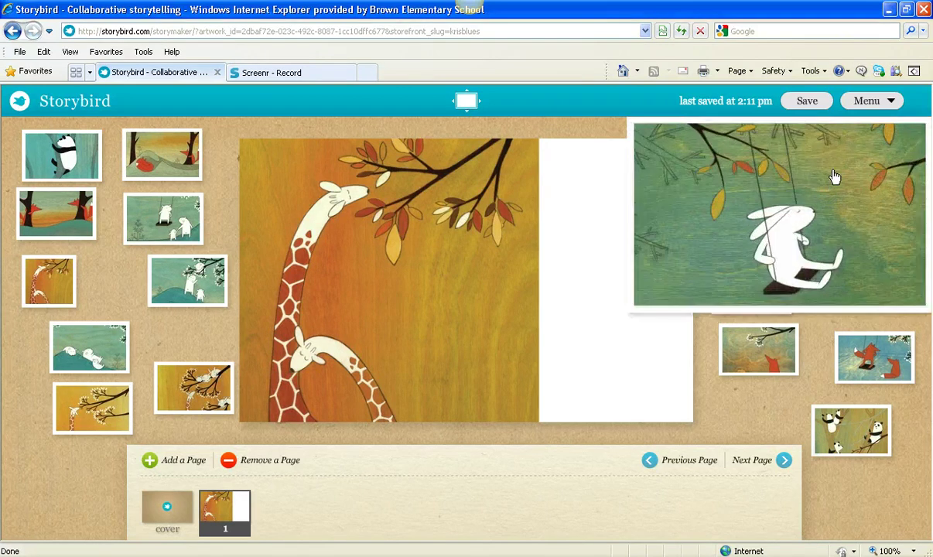
mouse_move(739, 148)
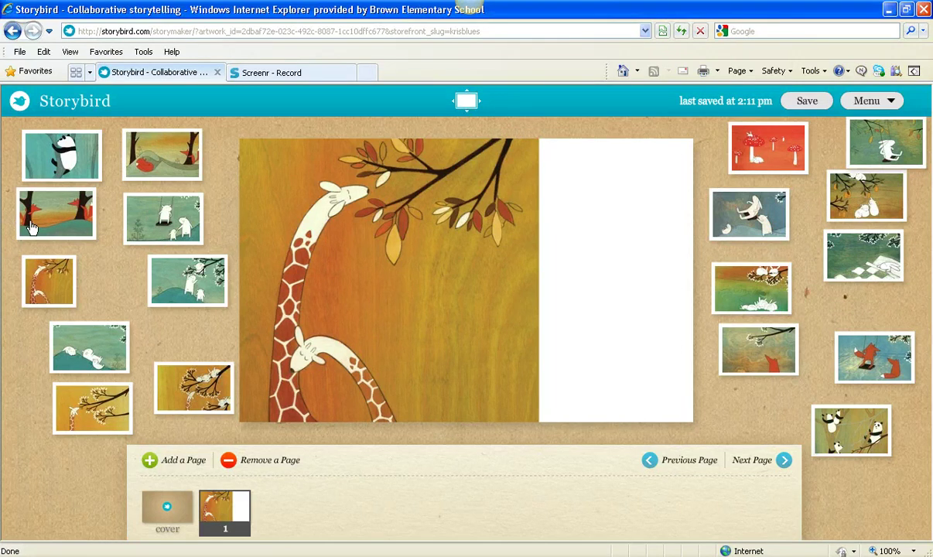
mouse_move(31, 219)
mouse_move(162, 221)
mouse_move(192, 302)
mouse_move(174, 390)
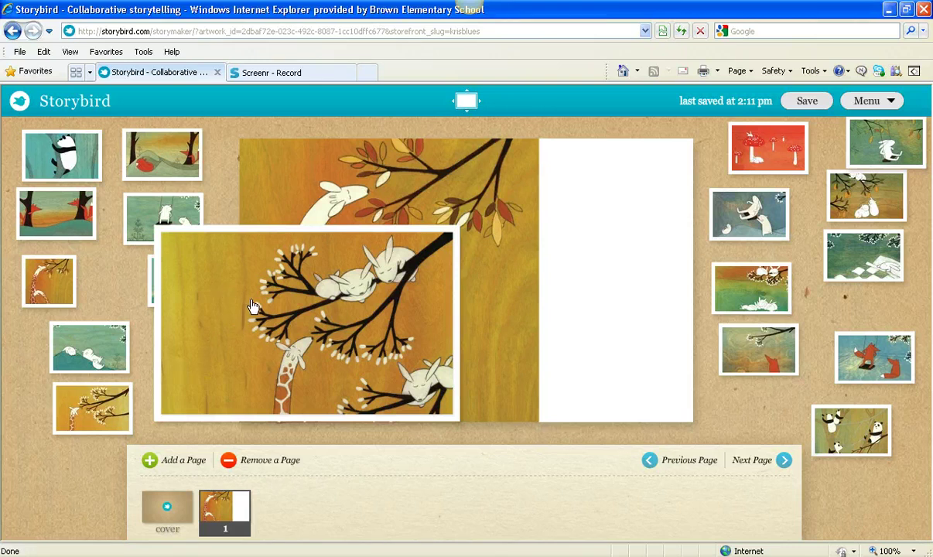
- Move the giraffe-and-rabbits branch artwork to the right of the page and remove the two-giraffe picture from page 1
drag(283, 297, 755, 414)
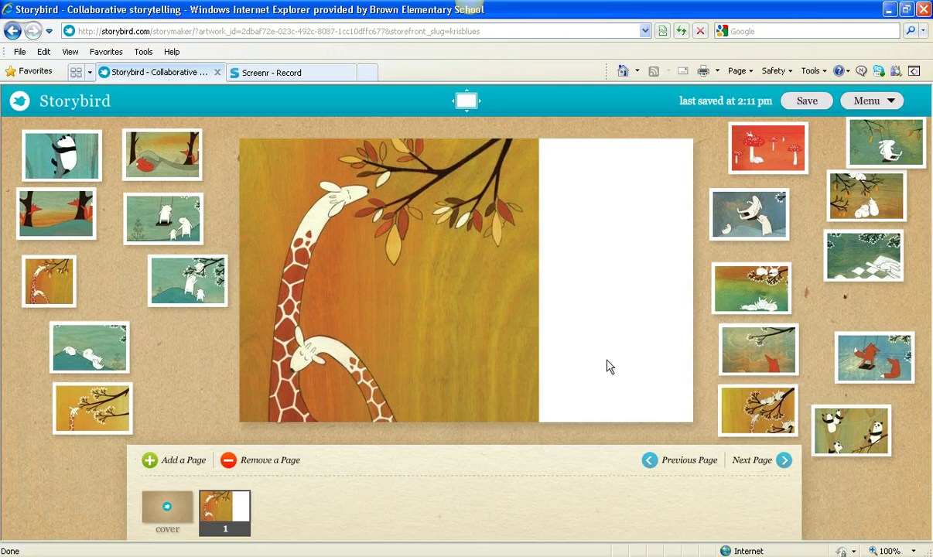
drag(329, 277, 166, 343)
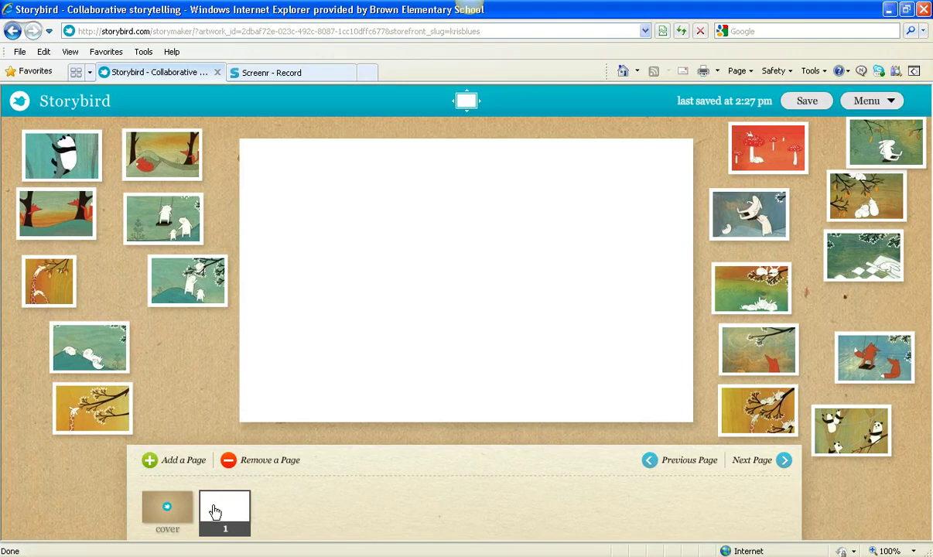
- Add two blank pages to the story
click(147, 460)
click(147, 460)
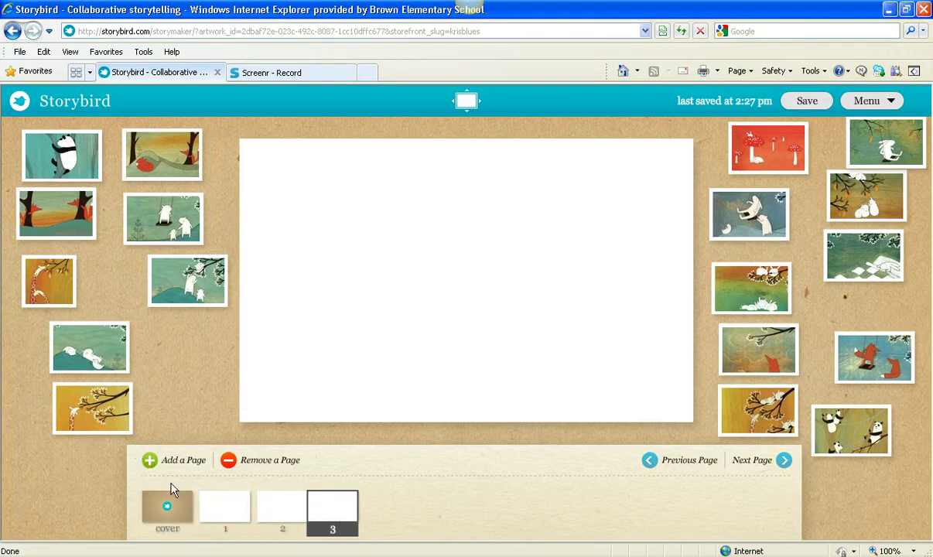
- Place the swinging rabbit artwork across the top of page 1 and write "Once there was a bunny who loved to swing." below it
click(220, 519)
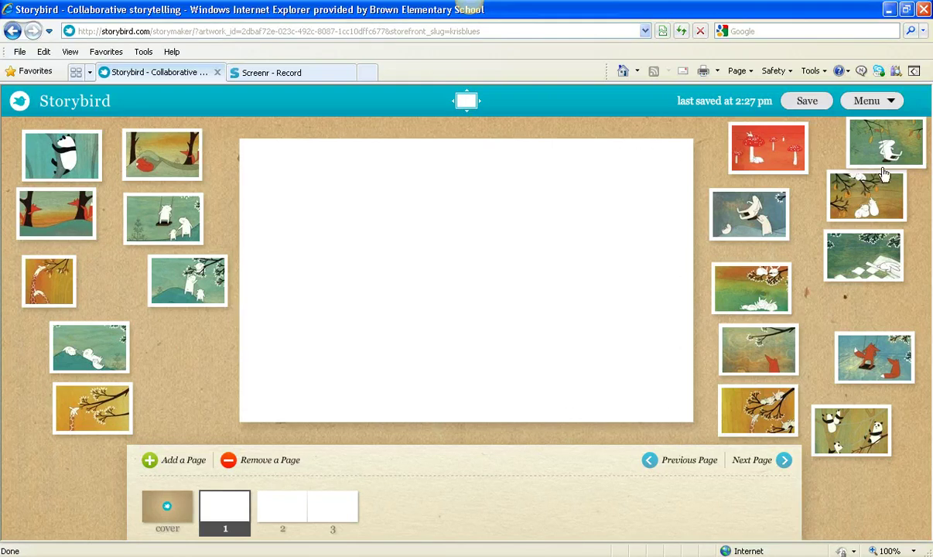
mouse_move(885, 171)
mouse_down()
mouse_move(866, 155)
mouse_move(887, 164)
mouse_up()
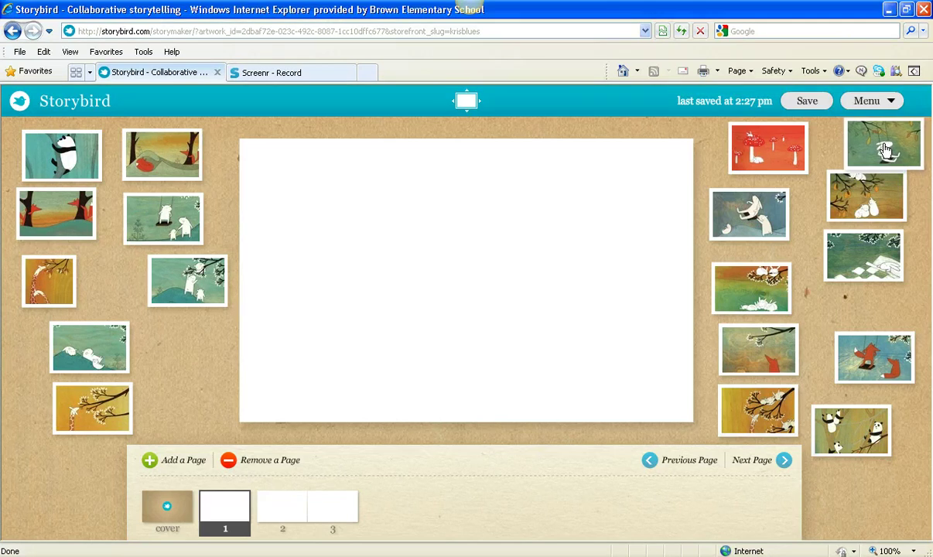
drag(884, 150, 466, 393)
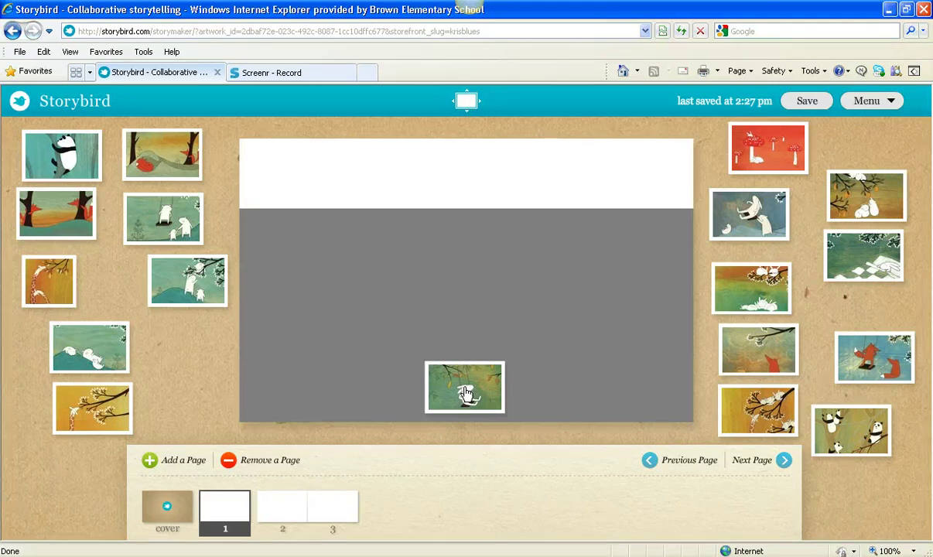
drag(465, 394, 479, 202)
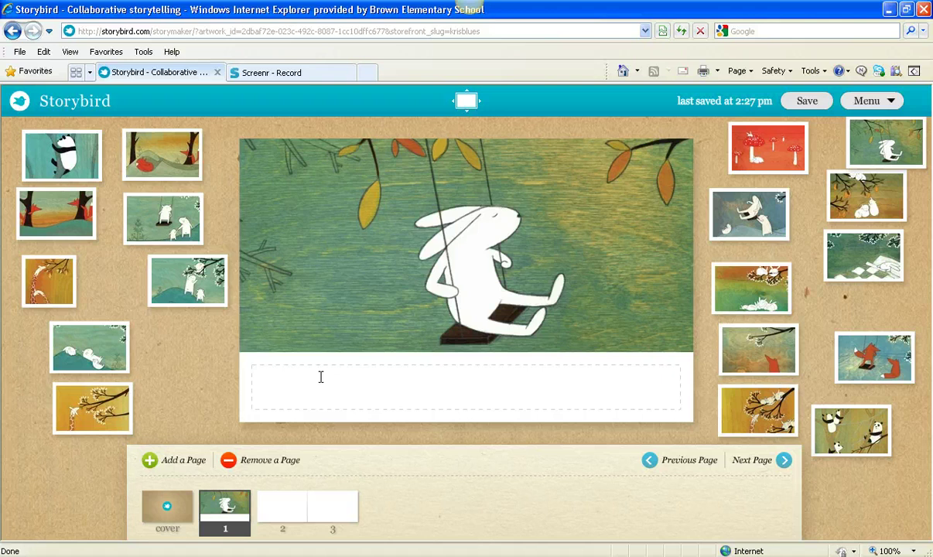
text(Once there was a bunn)
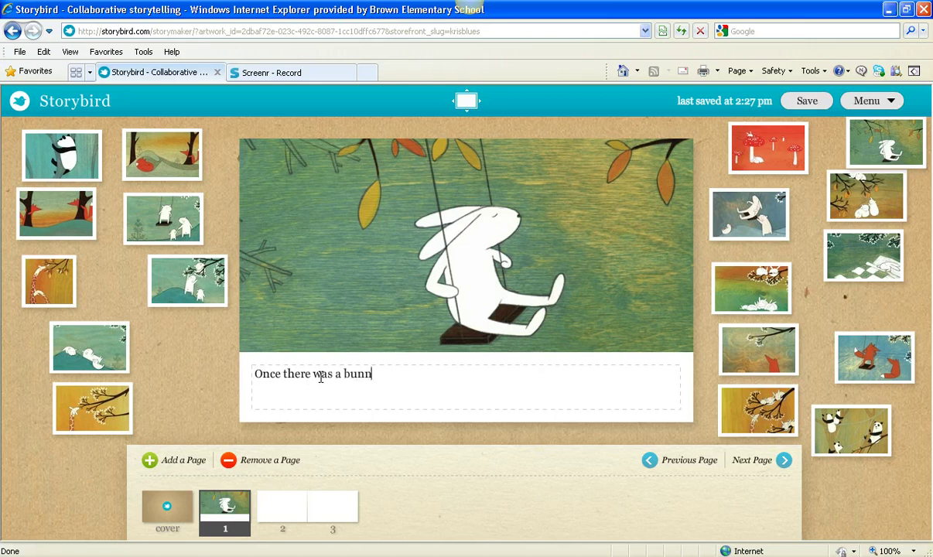
text(y who loved to swing.)
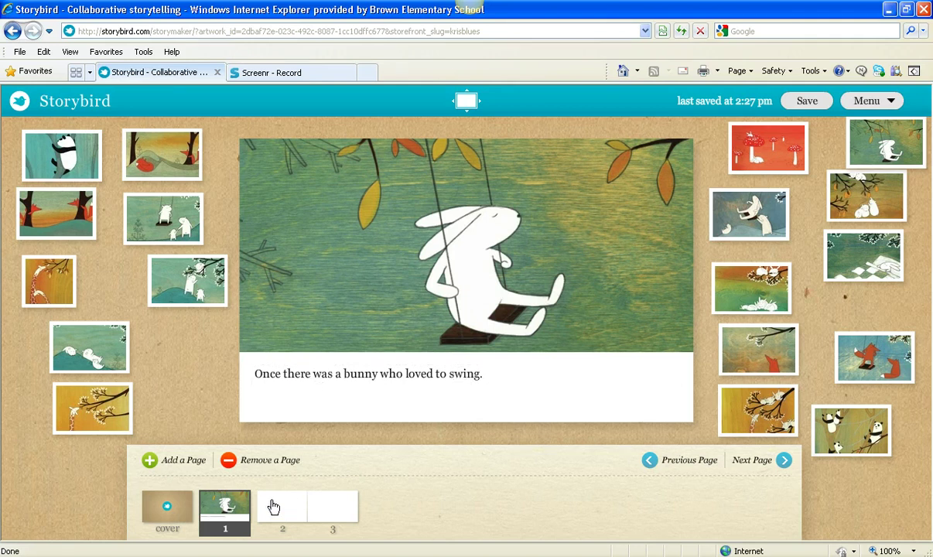
- On the cover, enter the title "The Title of this Book" and replace the author credit with the author's first name
click(273, 506)
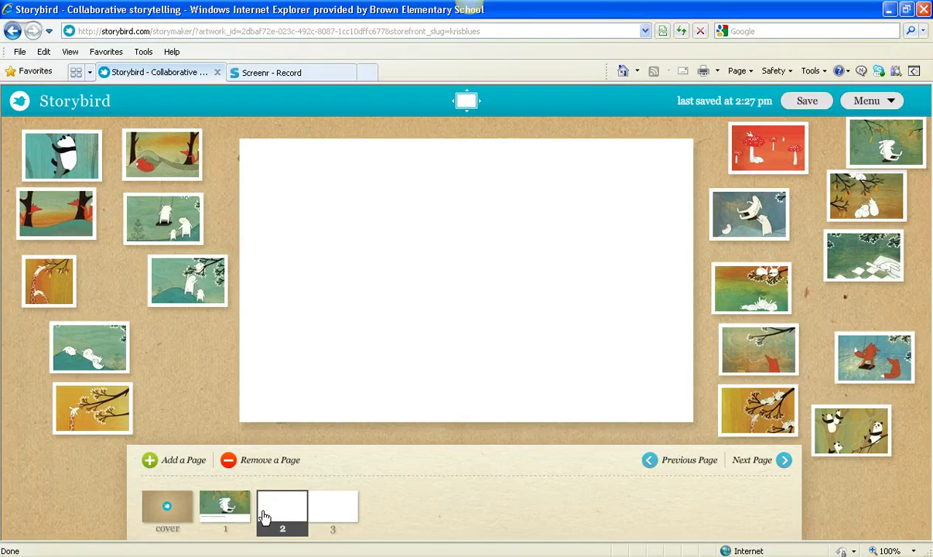
click(205, 501)
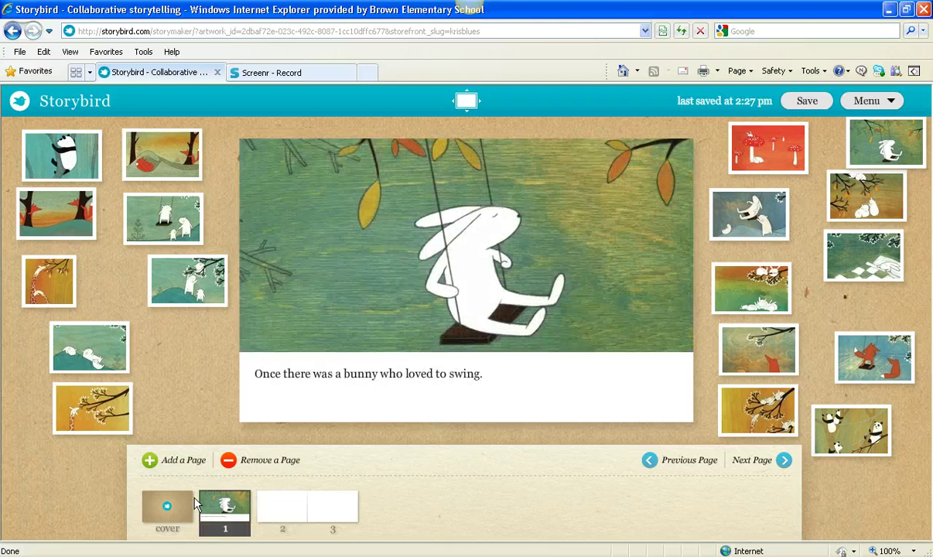
click(177, 505)
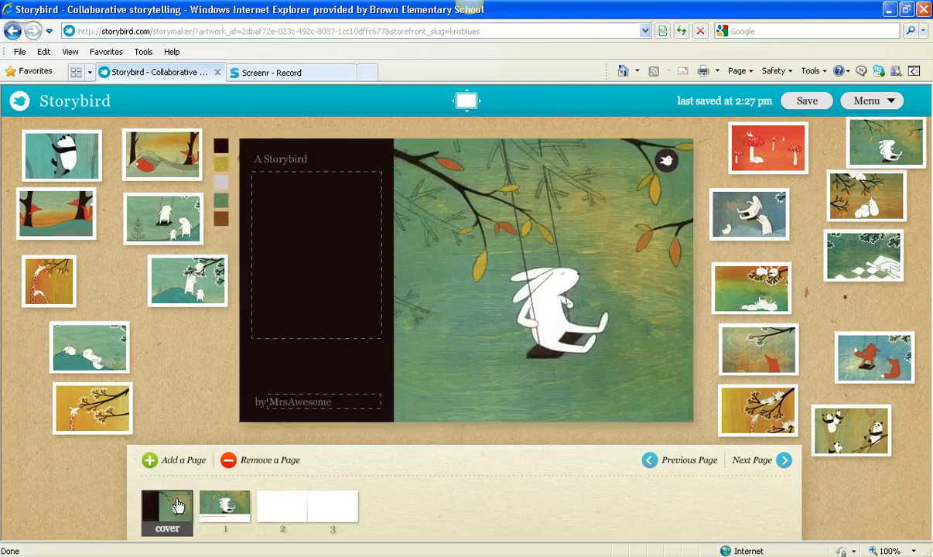
click(304, 218)
text(The Tiu)
key(BackSpace)
text(tle)
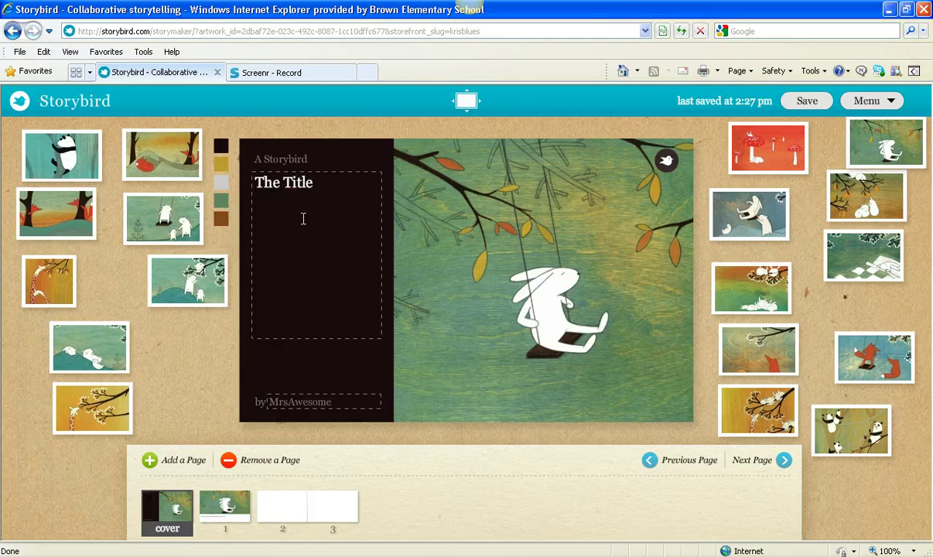
text( of this Bo)
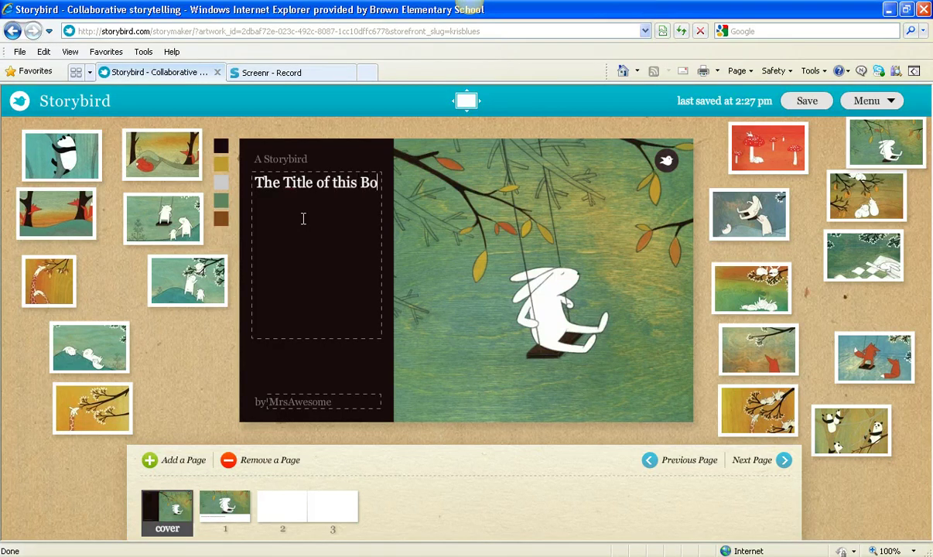
text(ok)
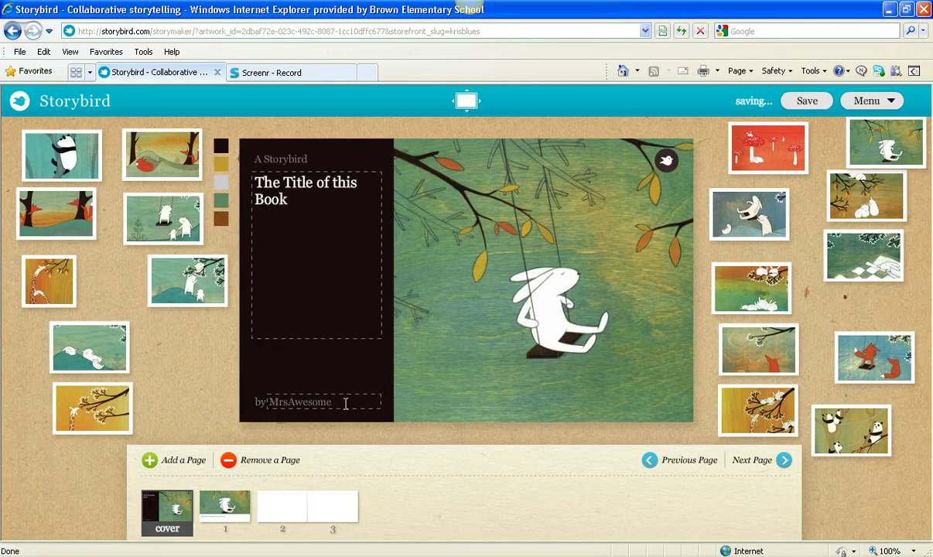
click(346, 403)
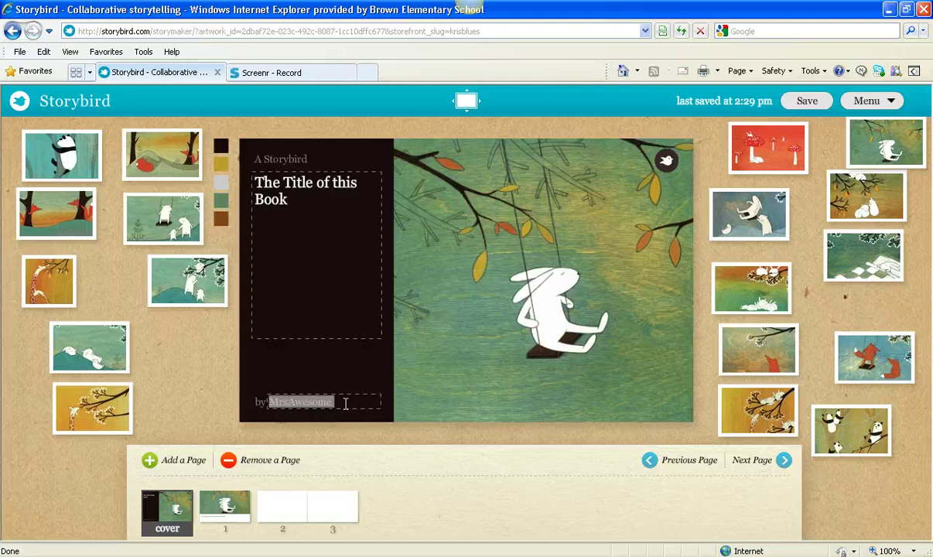
text(Corinne)
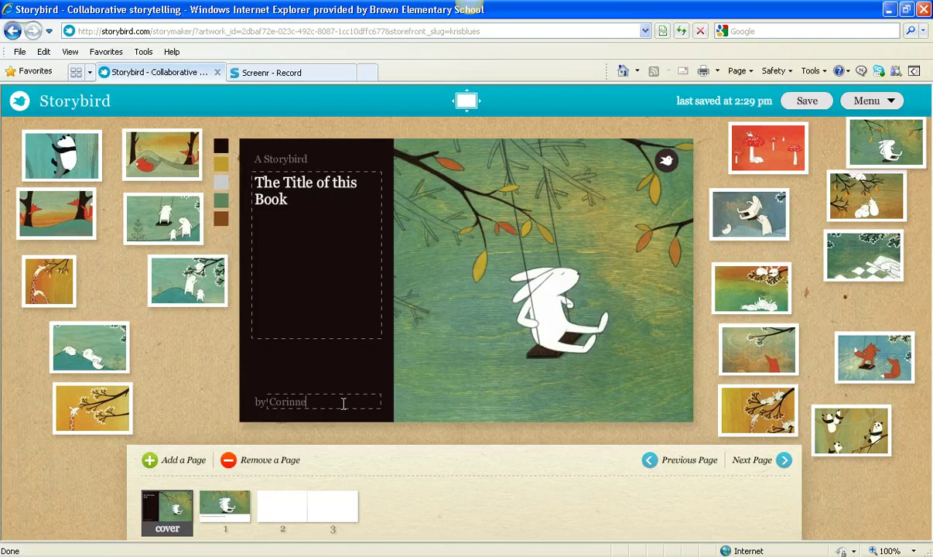
- Try the yellow, grey and green cover colors, and set the cover's title area to brown
click(219, 510)
click(164, 473)
click(222, 165)
click(224, 184)
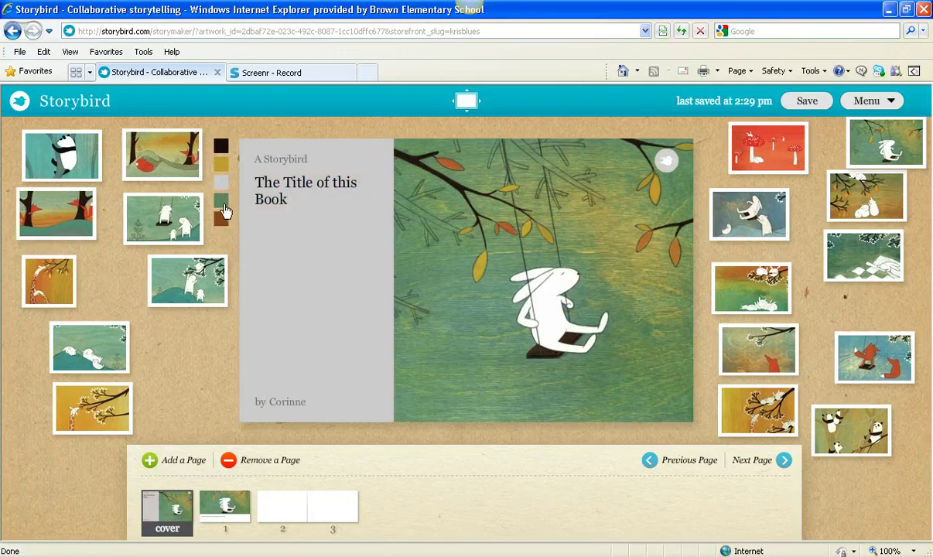
click(221, 202)
click(223, 216)
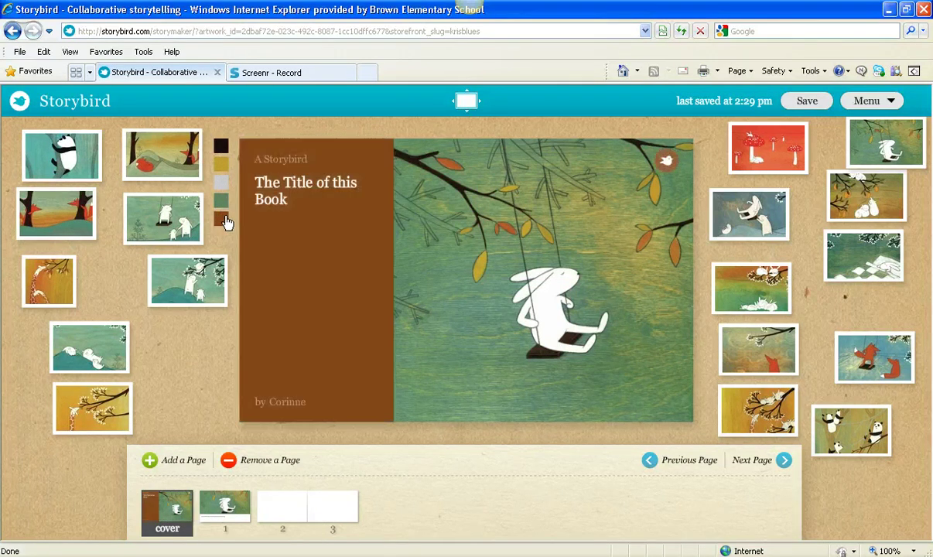
- Open blank page 2 for editing
click(282, 508)
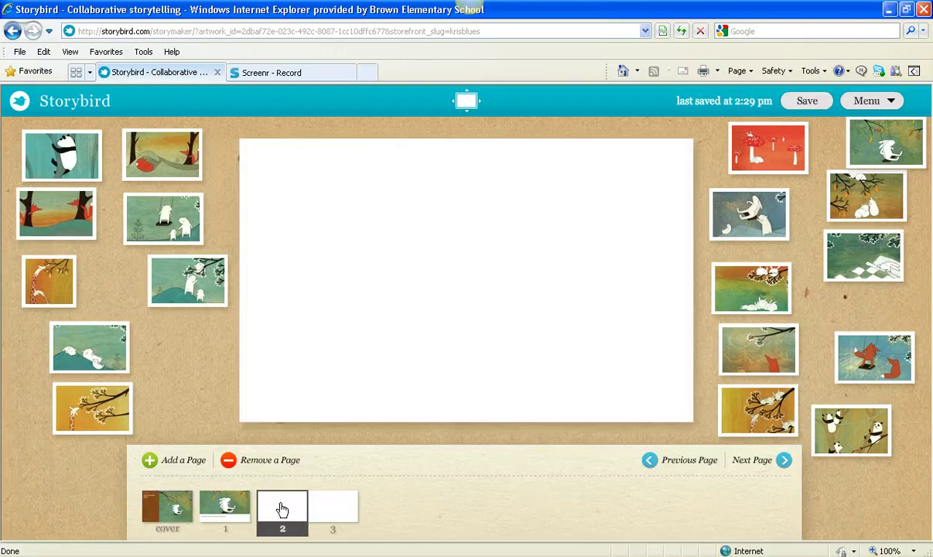